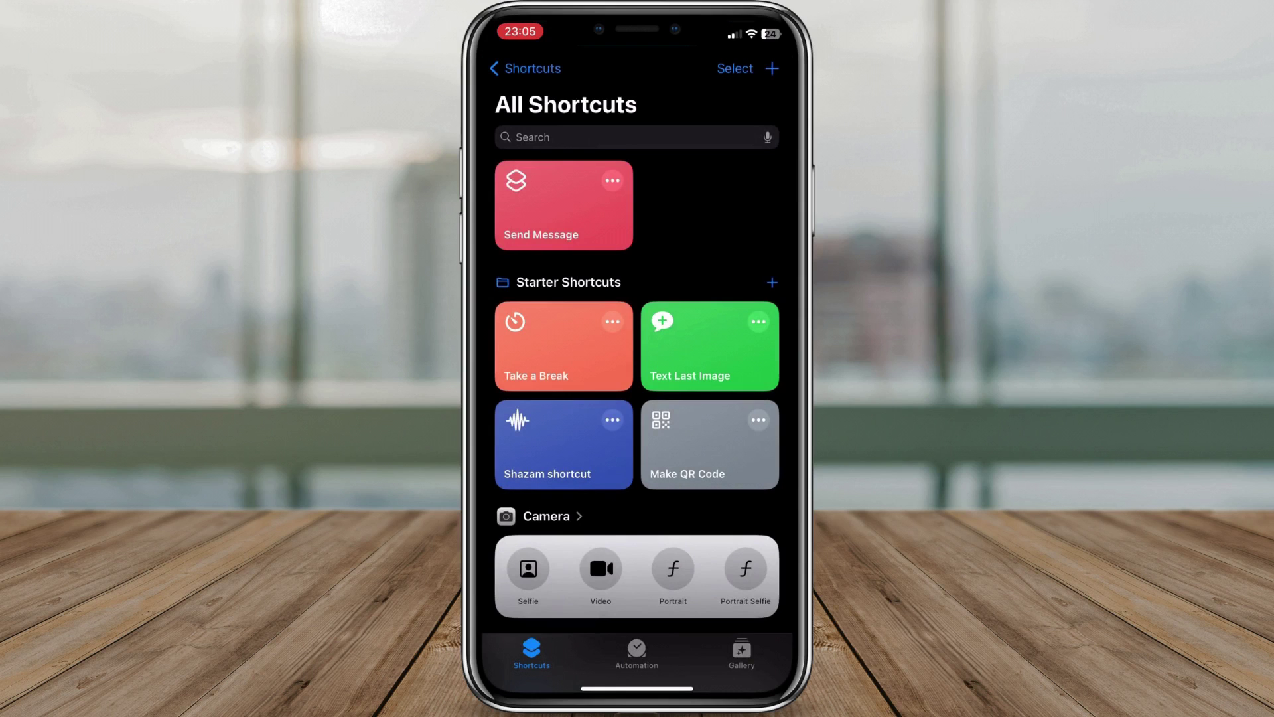
# Create an App automation for Viber's Is Opened trigger, set to Run Immediately.
pyautogui.click(637, 653)
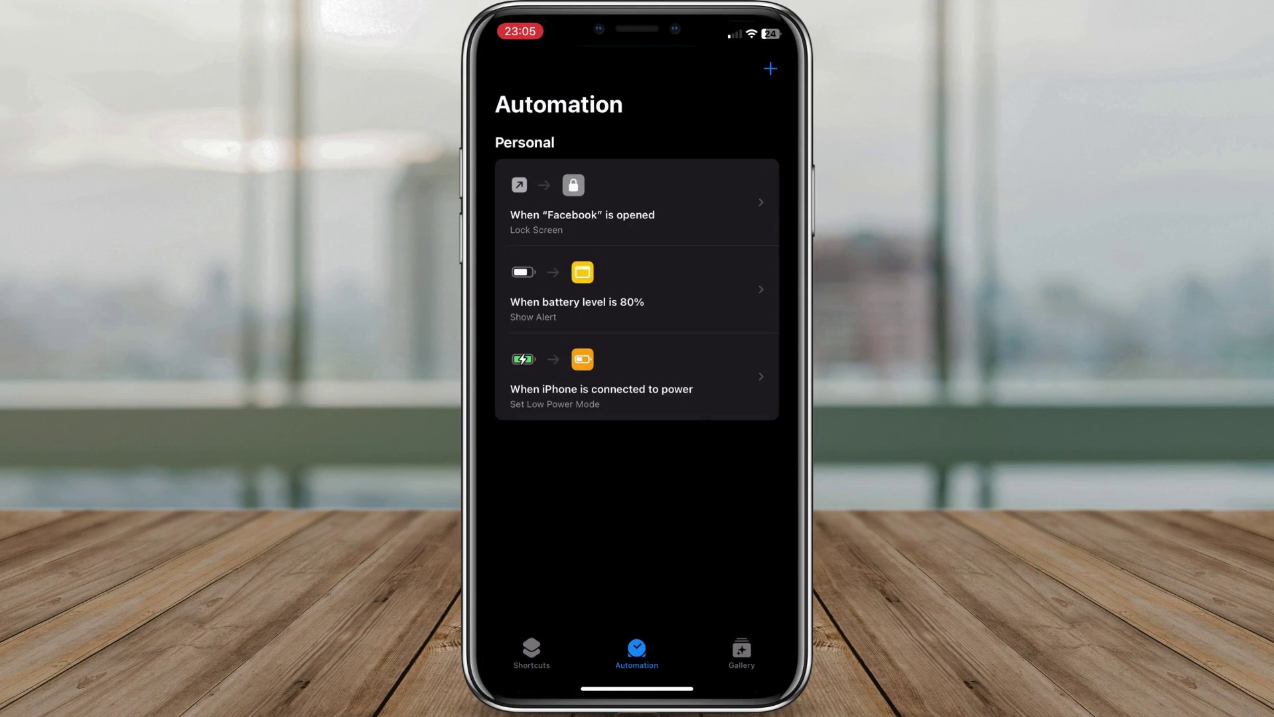
pyautogui.click(771, 72)
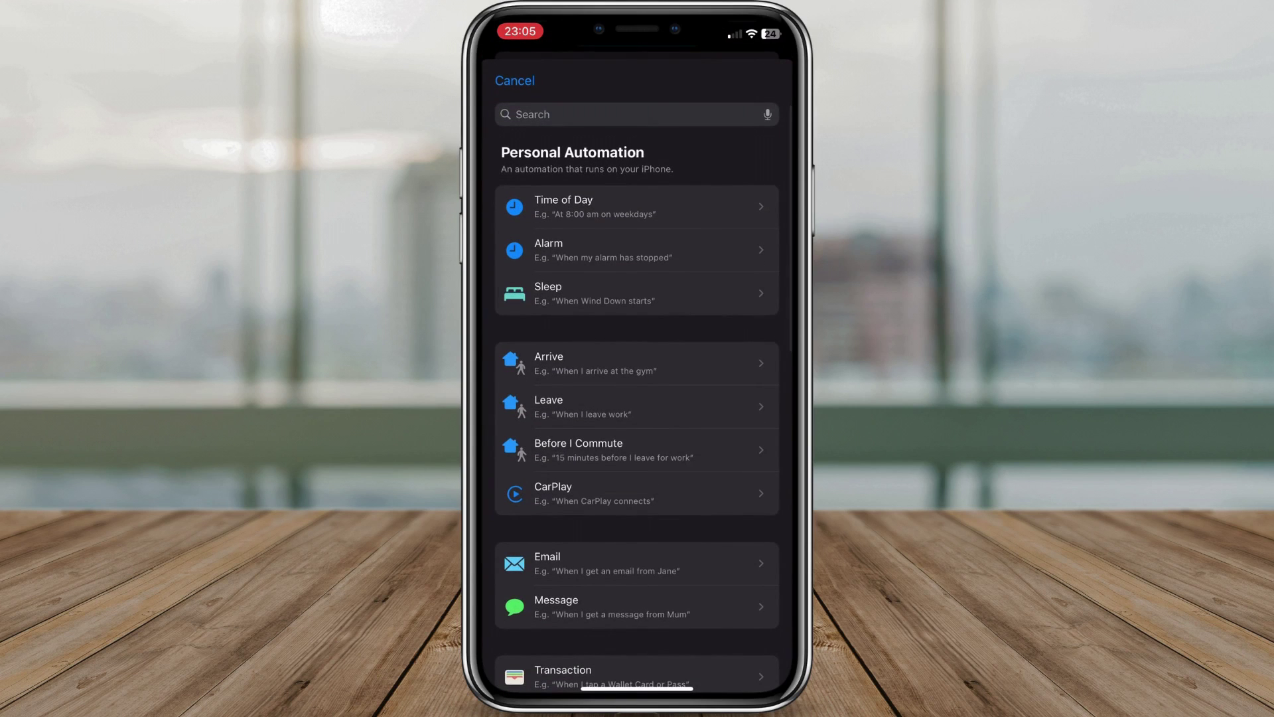
pyautogui.scroll(-5, 637, 398)
pyautogui.scroll(-3, 637, 399)
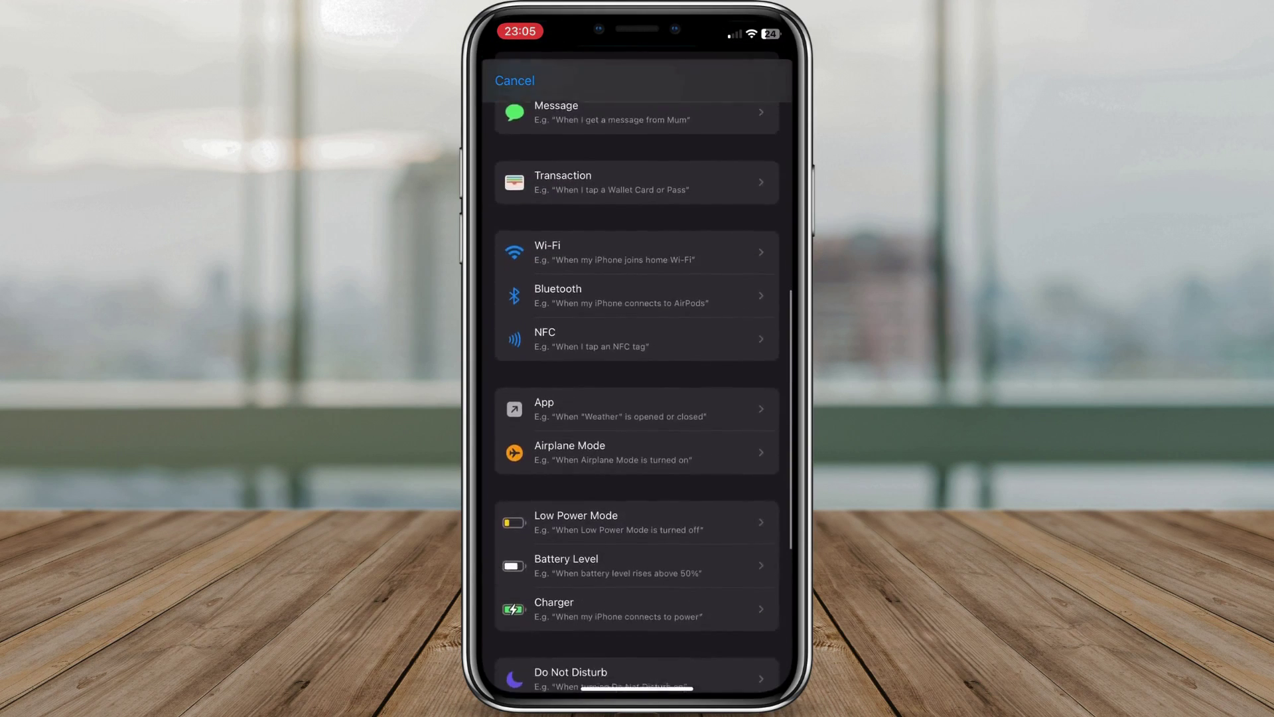
pyautogui.scroll(-2, 637, 398)
pyautogui.click(595, 360)
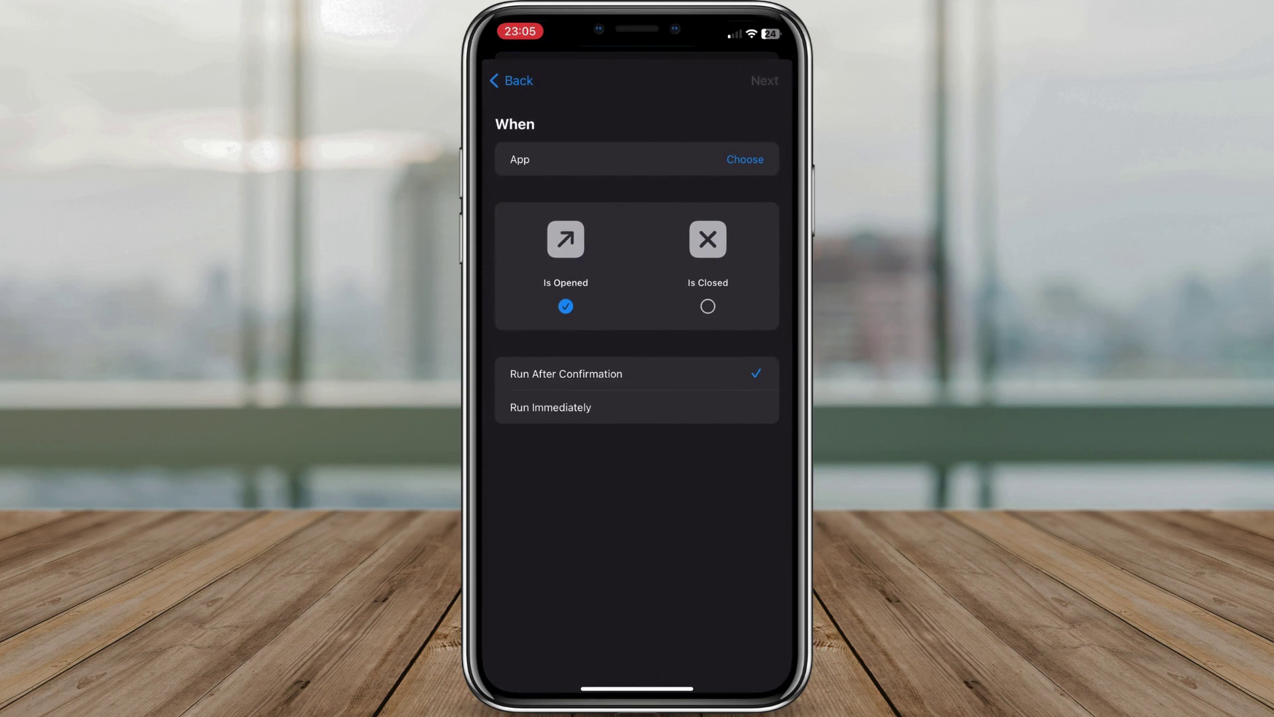
pyautogui.click(745, 162)
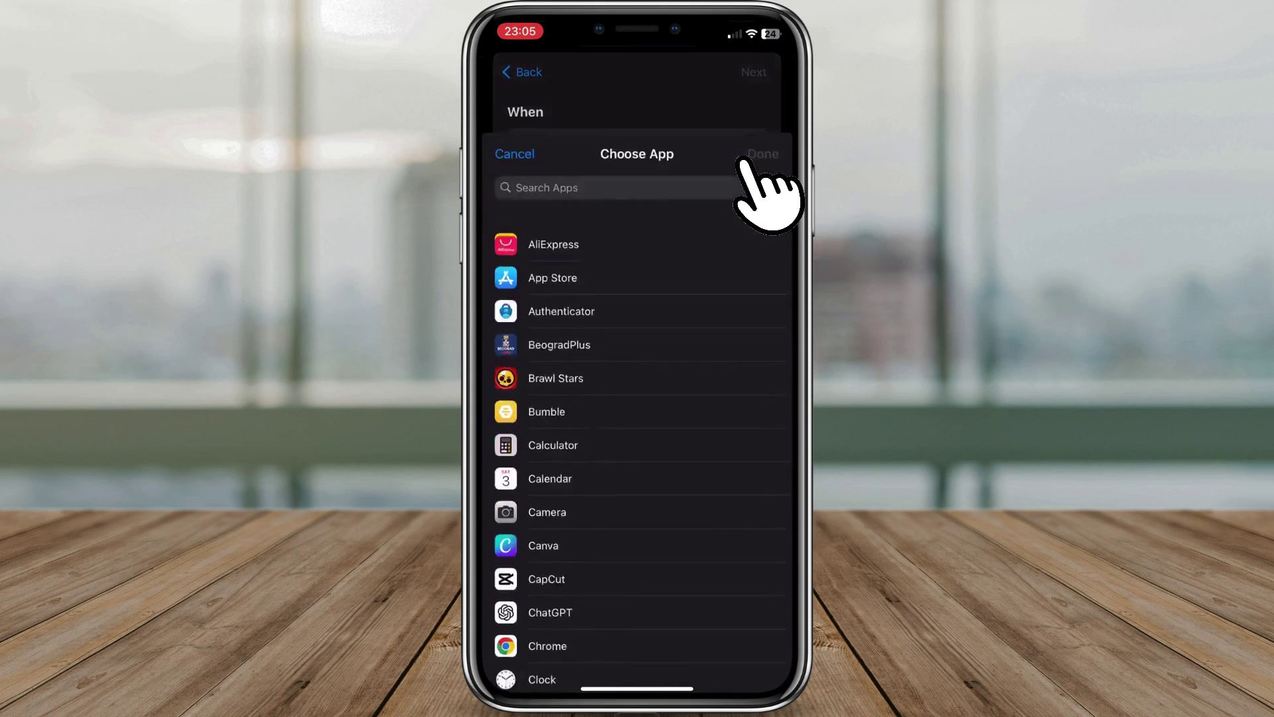
pyautogui.click(607, 115)
pyautogui.write('V')
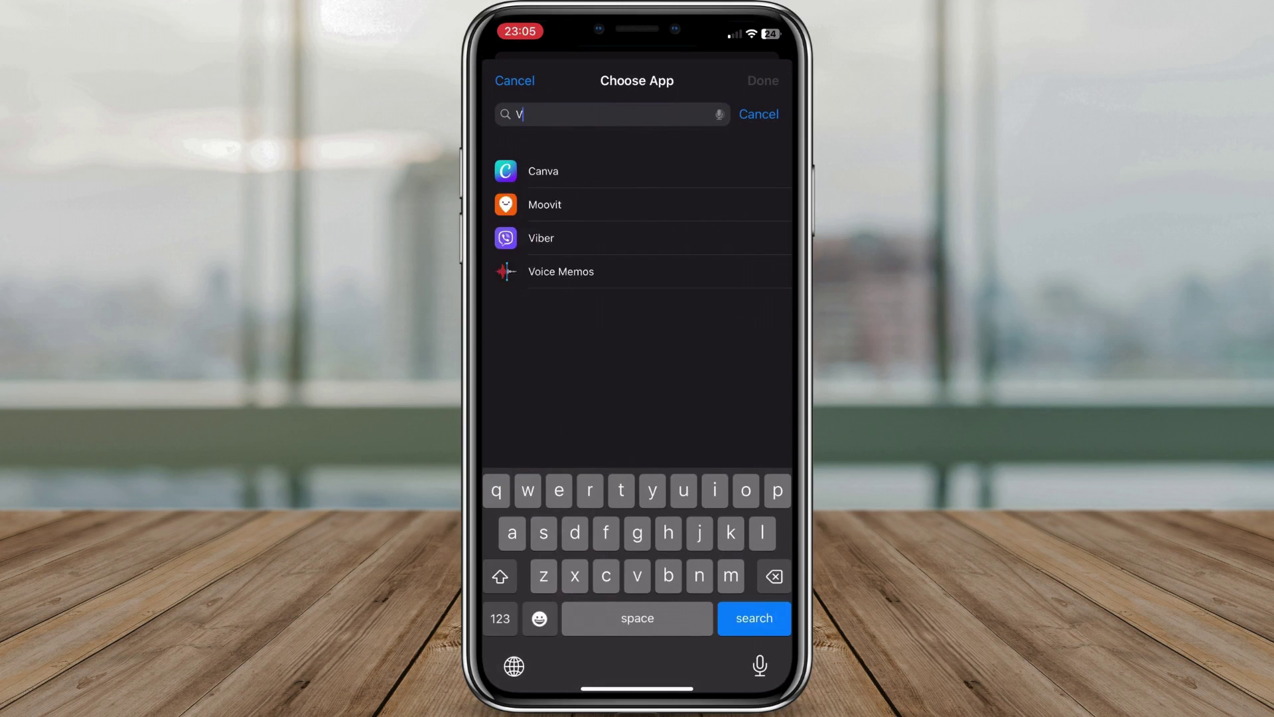
pyautogui.write('i')
pyautogui.click(581, 205)
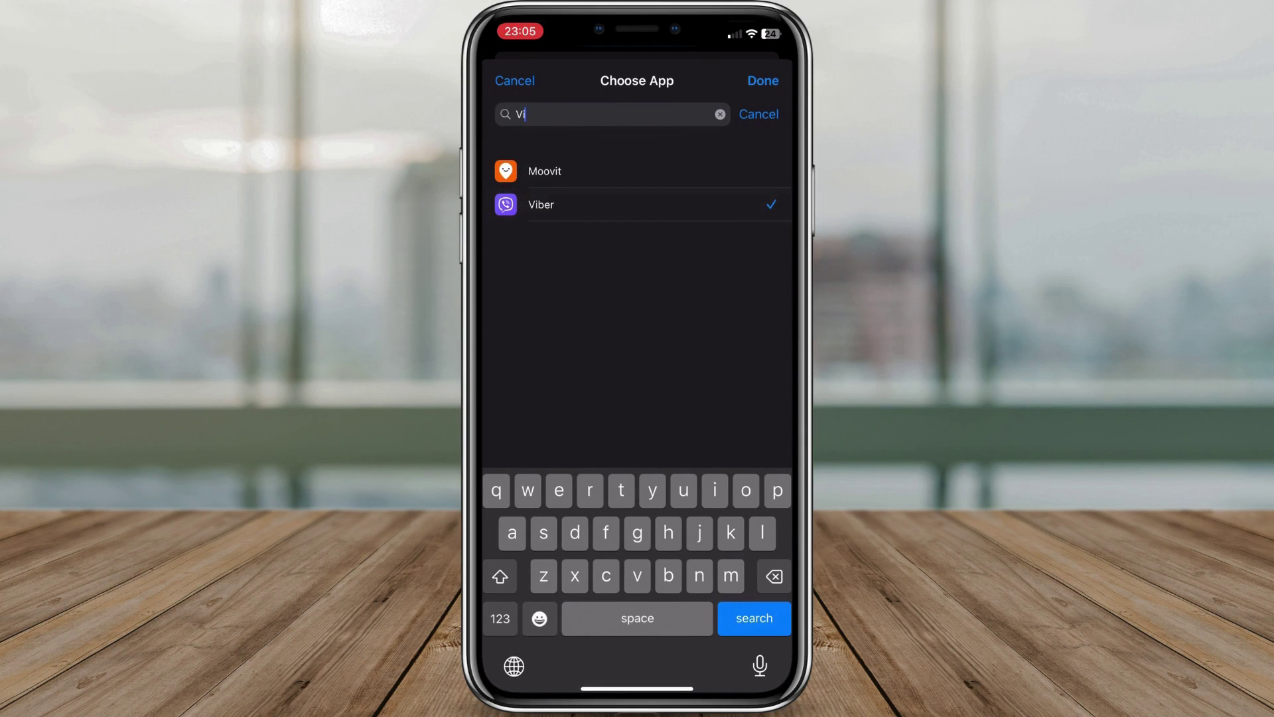
pyautogui.click(763, 81)
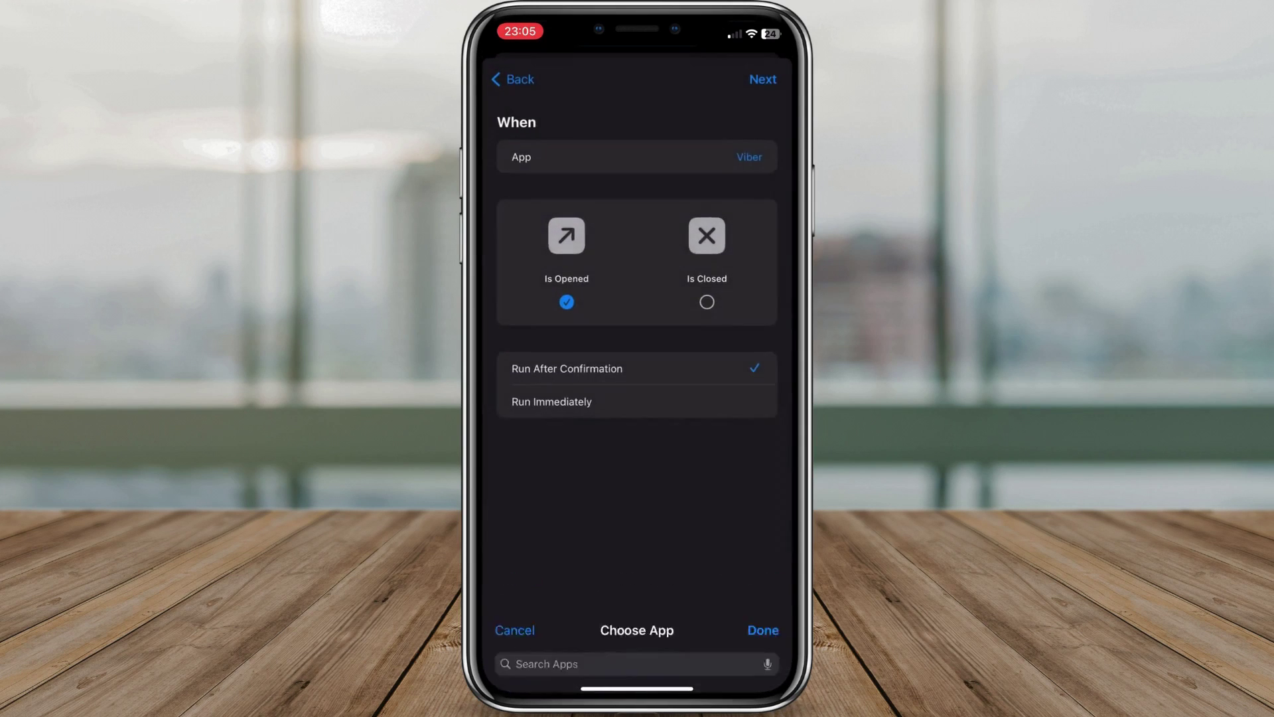
pyautogui.click(622, 408)
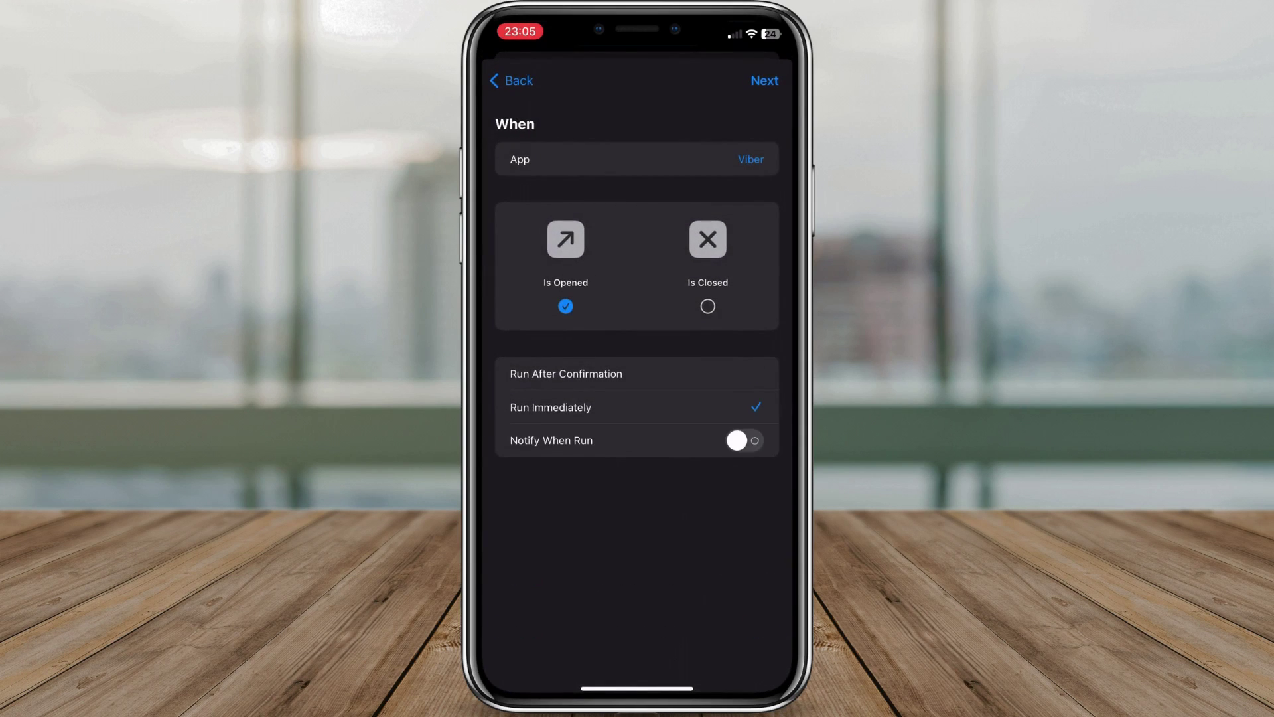
# Start a blank automation and add the Scripting 'Lock Screen' action, found by searching 'Lock'.
pyautogui.click(764, 81)
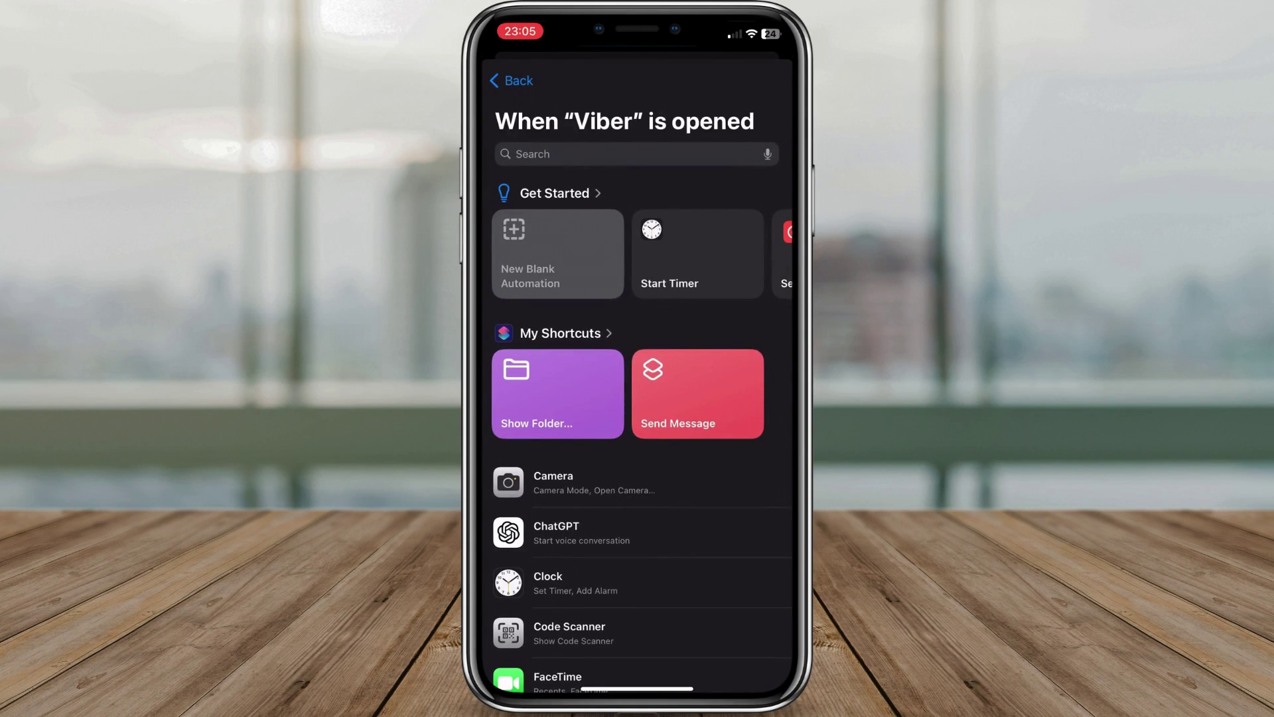
pyautogui.click(558, 253)
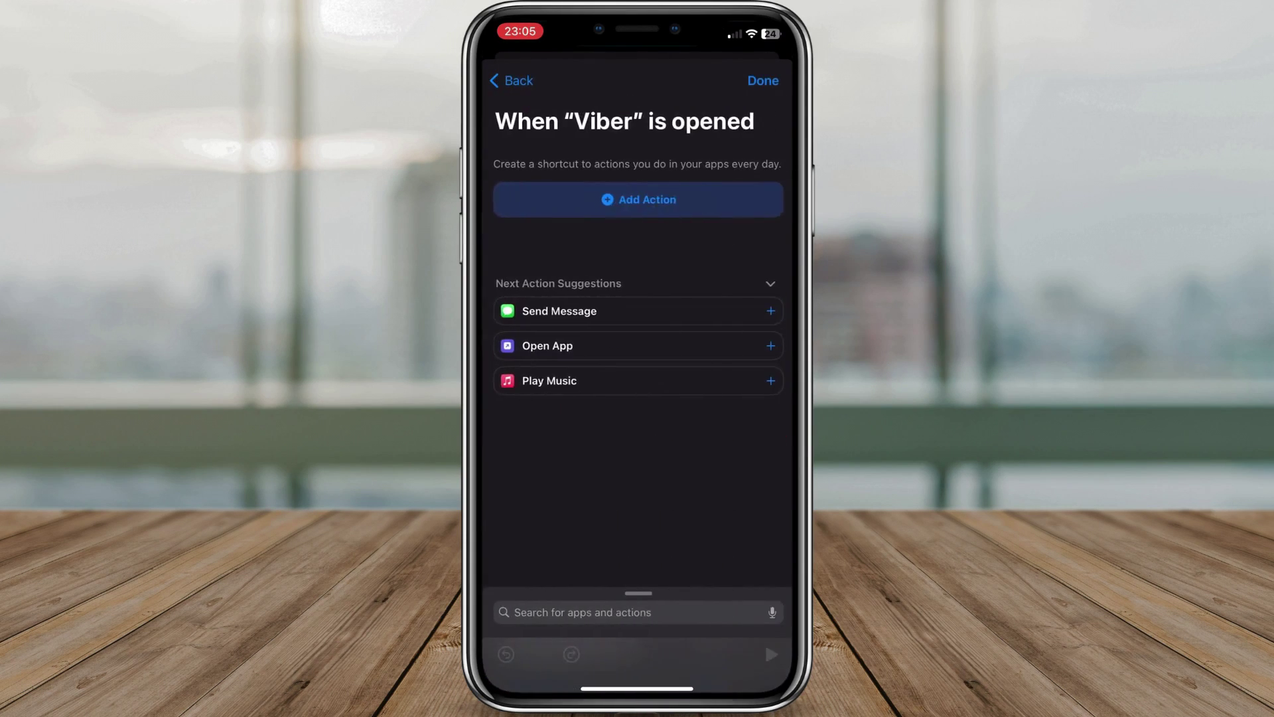
pyautogui.click(637, 199)
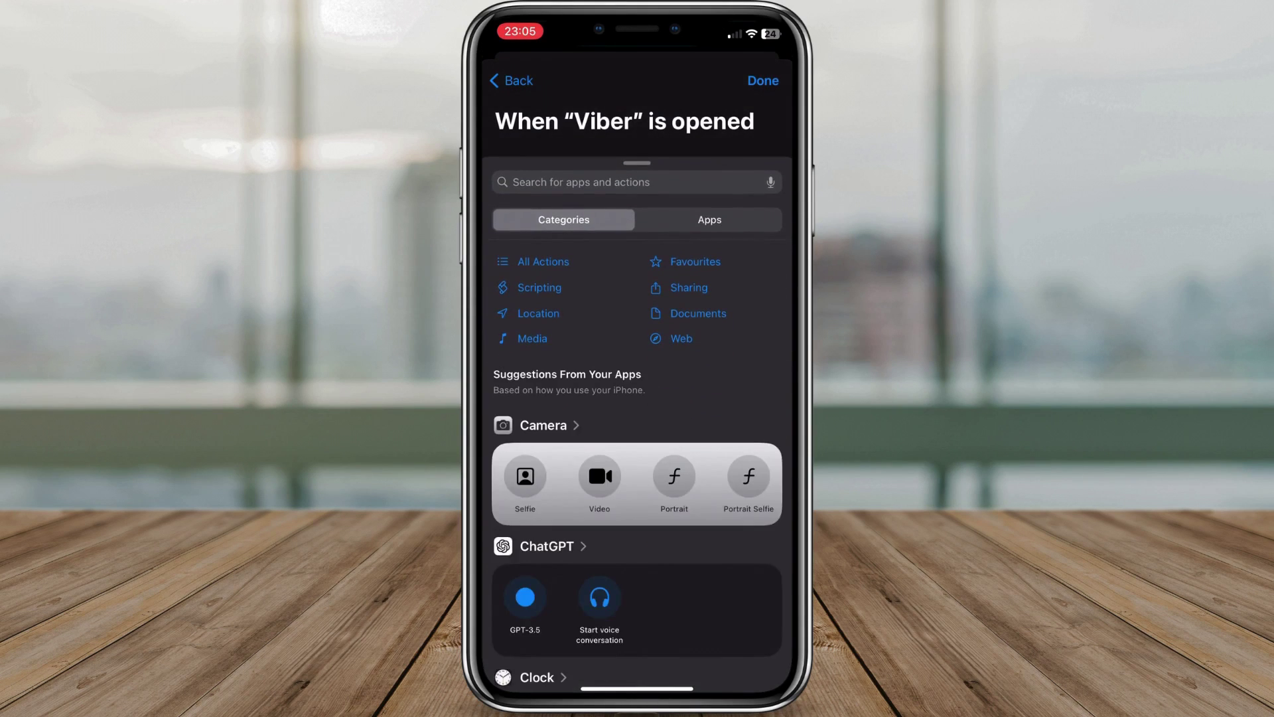
pyautogui.click(617, 182)
pyautogui.write('Lock')
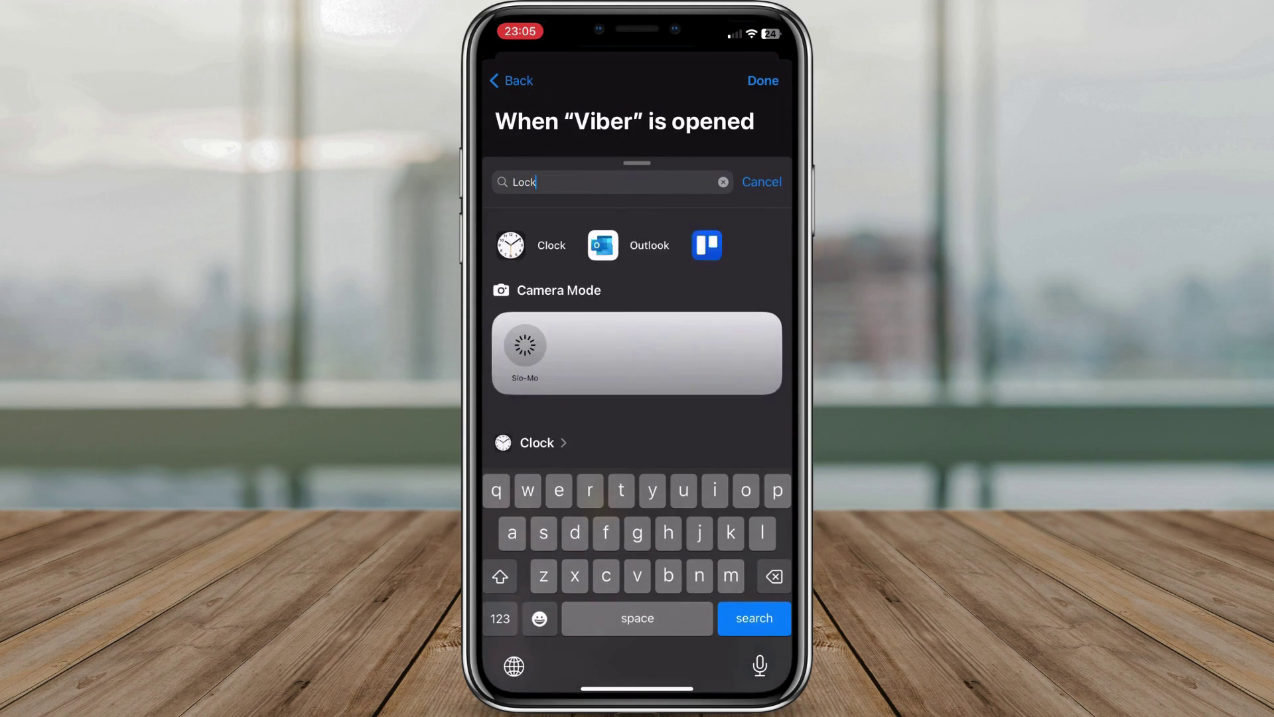
pyautogui.scroll(-3, 638, 399)
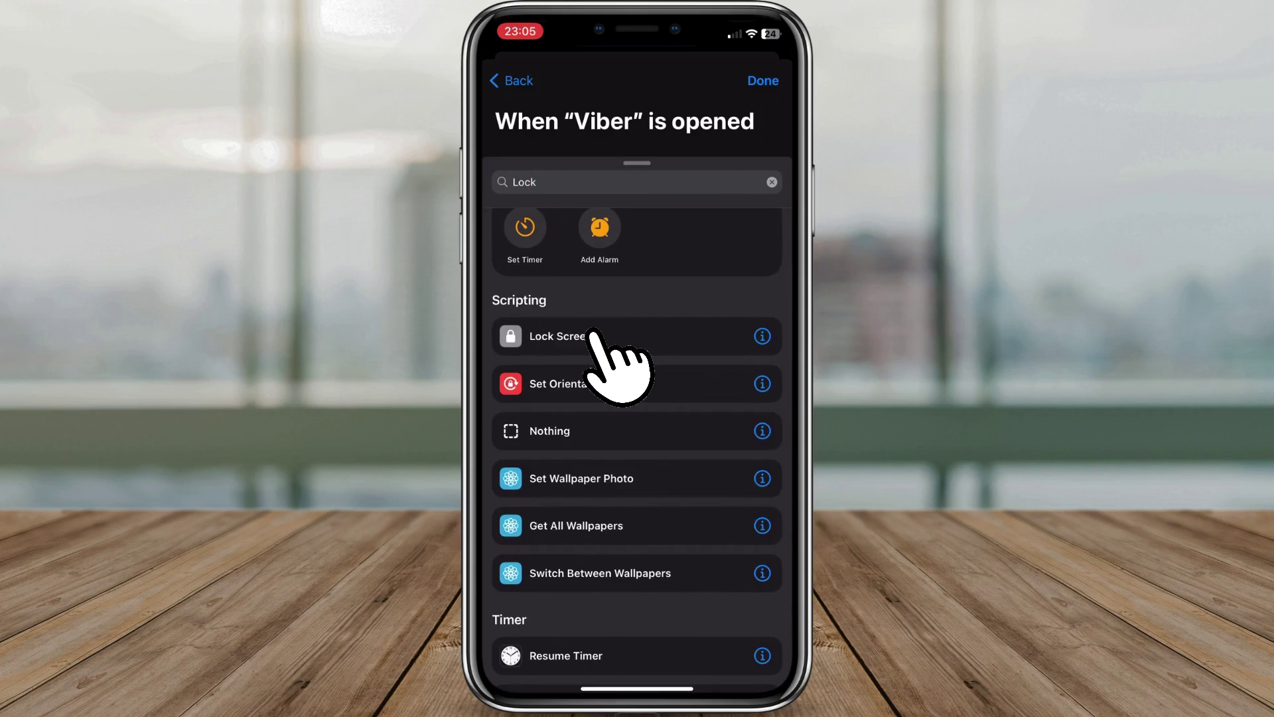
pyautogui.click(557, 337)
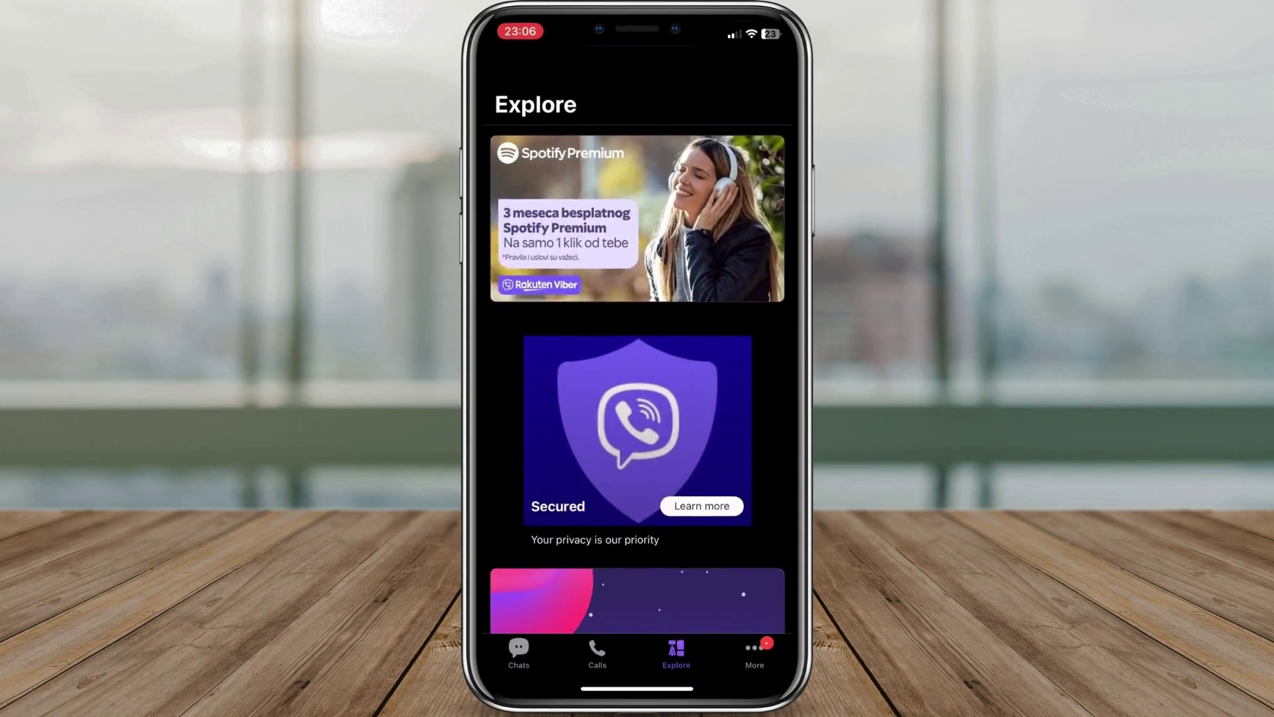